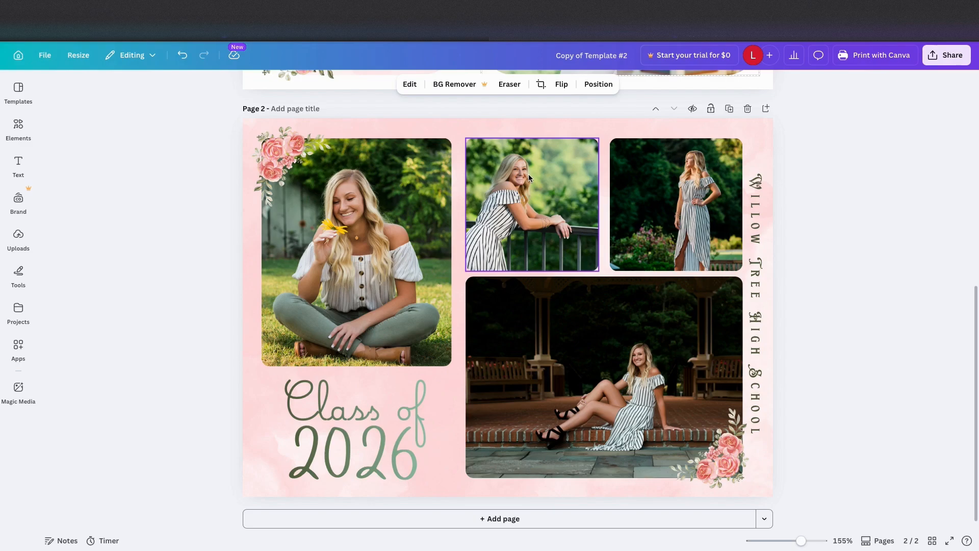
- Shift the photo of the graduate leaning on the railing within its page 2 frame and apply Smart Crop
{"action": "left_click", "coordinate": [528, 174]}
{"action": "left_click", "coordinate": [541, 85]}
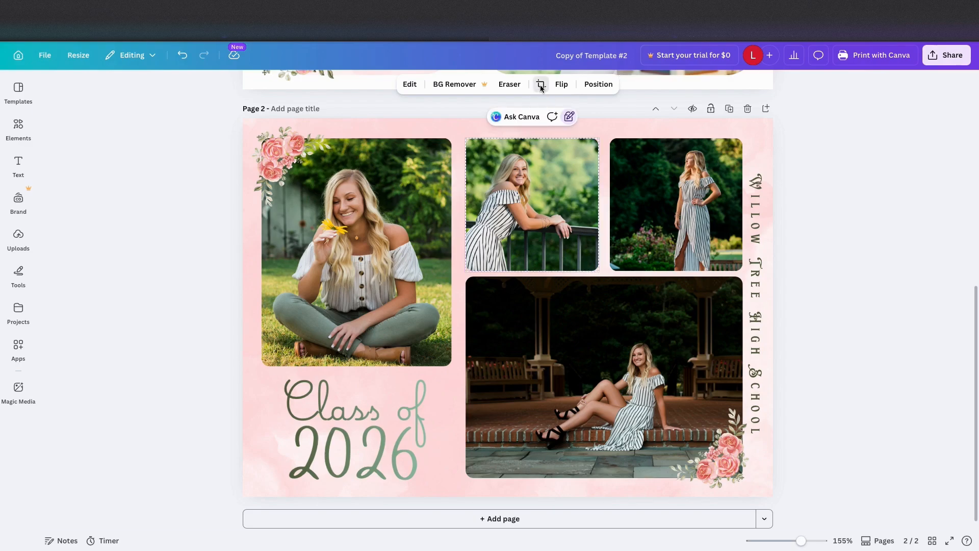
{"action": "left_click_drag", "start_coordinate": [551, 213], "coordinate": [581, 215]}
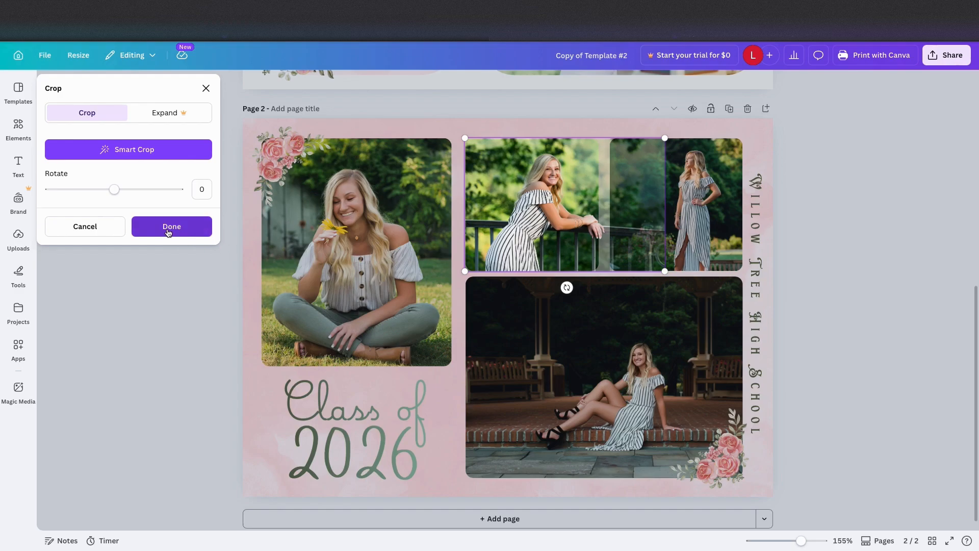
{"action": "left_click", "coordinate": [168, 156]}
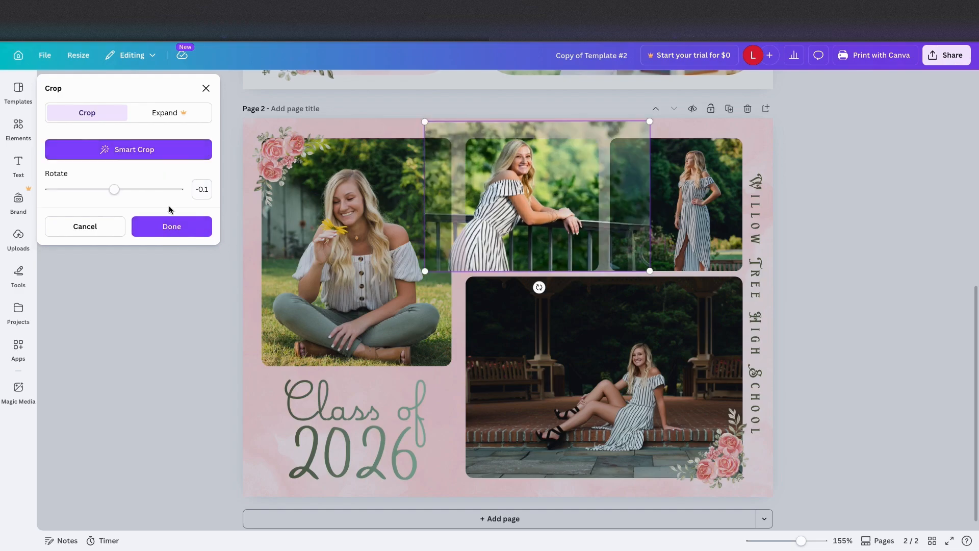
{"action": "left_click", "coordinate": [172, 226]}
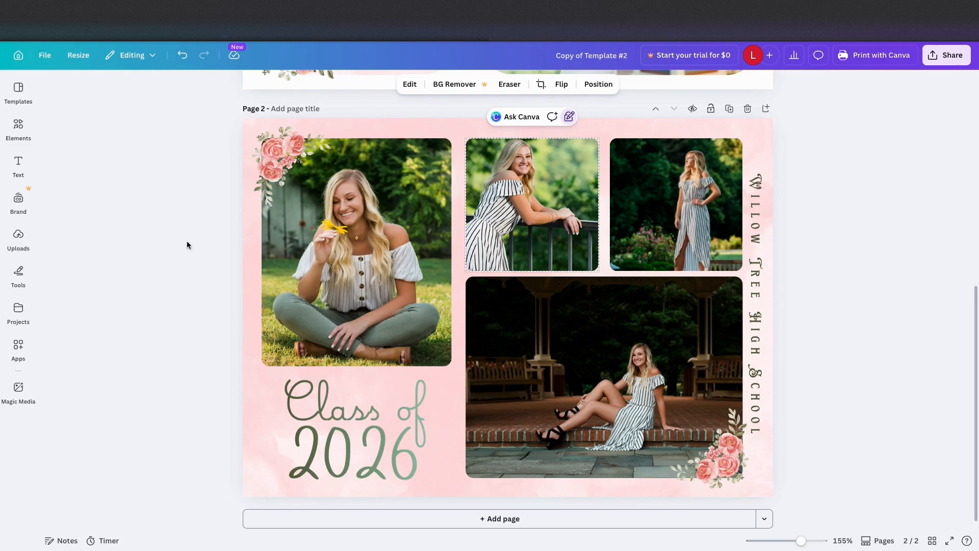
{"action": "left_click", "coordinate": [187, 244]}
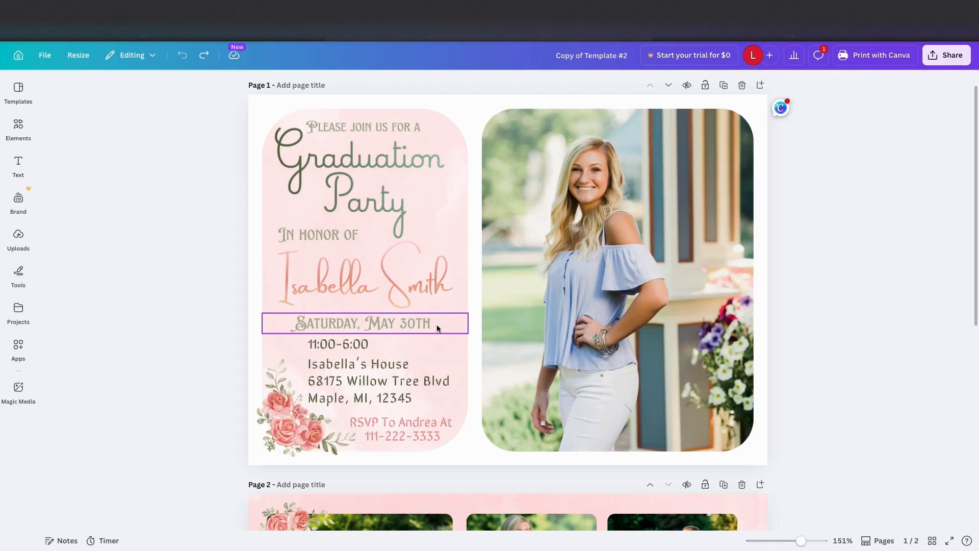
- Replace the date line on page 1 of the invitation with "Sunday, May 31"
{"action": "left_click", "coordinate": [437, 327]}
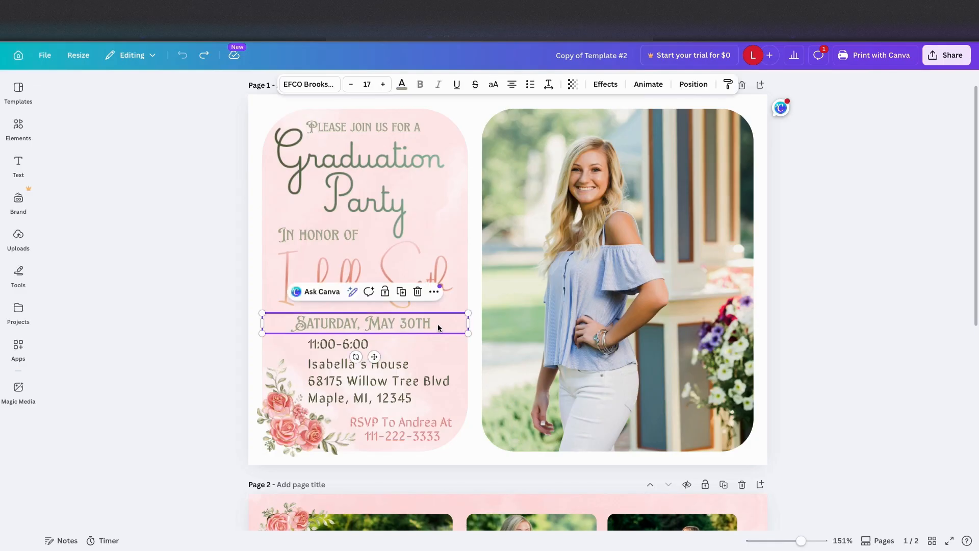
{"action": "left_click_drag", "start_coordinate": [438, 327], "coordinate": [293, 325]}
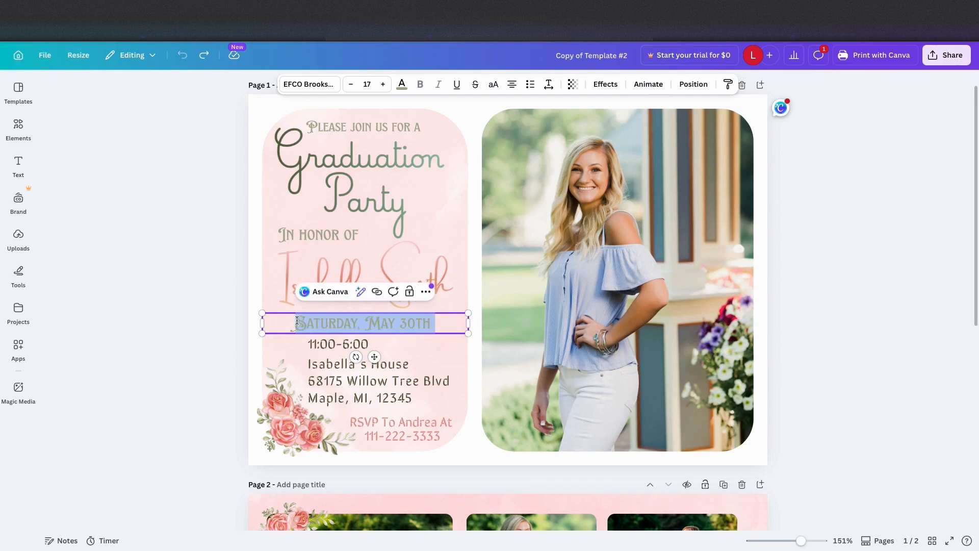
{"action": "key", "text": "BackSpace"}
{"action": "type", "text": "Sund"}
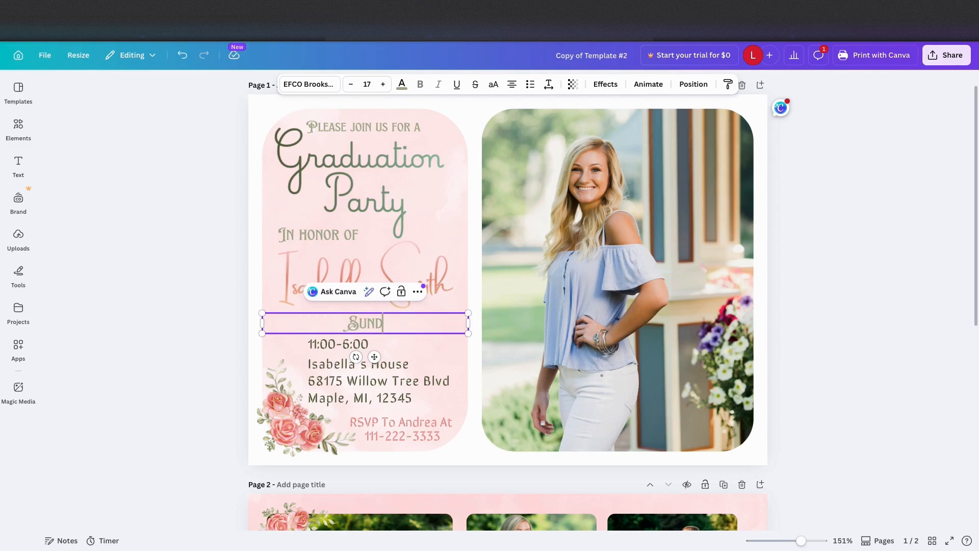
{"action": "type", "text": "ay, May "}
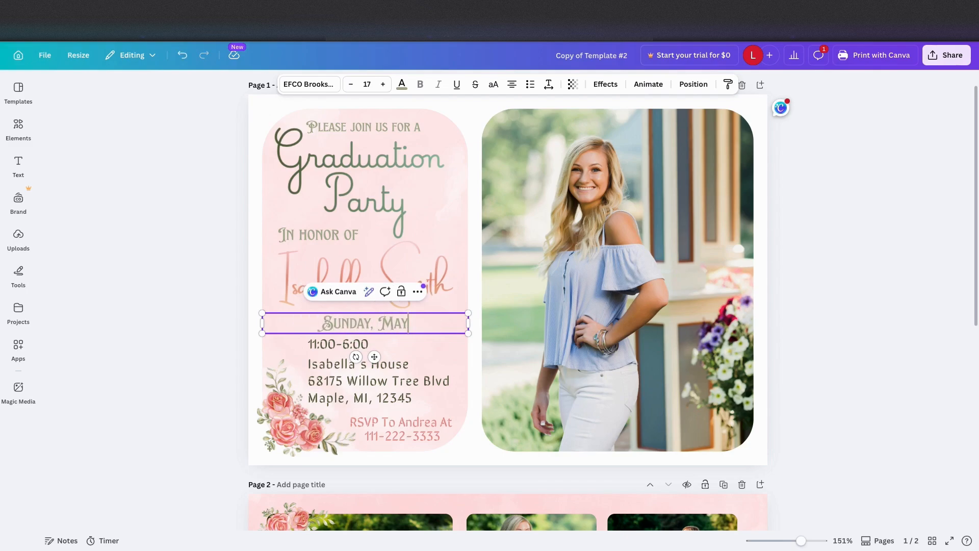
{"action": "type", "text": "31"}
- Change the party time below the date to 12:00-7:00
{"action": "left_click", "coordinate": [378, 345]}
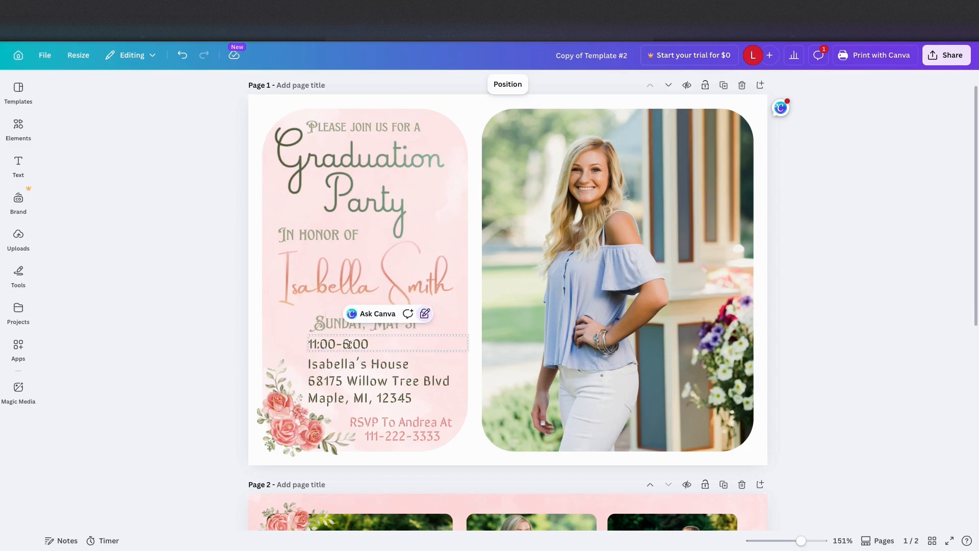
{"action": "left_click_drag", "start_coordinate": [378, 345], "coordinate": [309, 345]}
{"action": "type", "text": "12:00"}
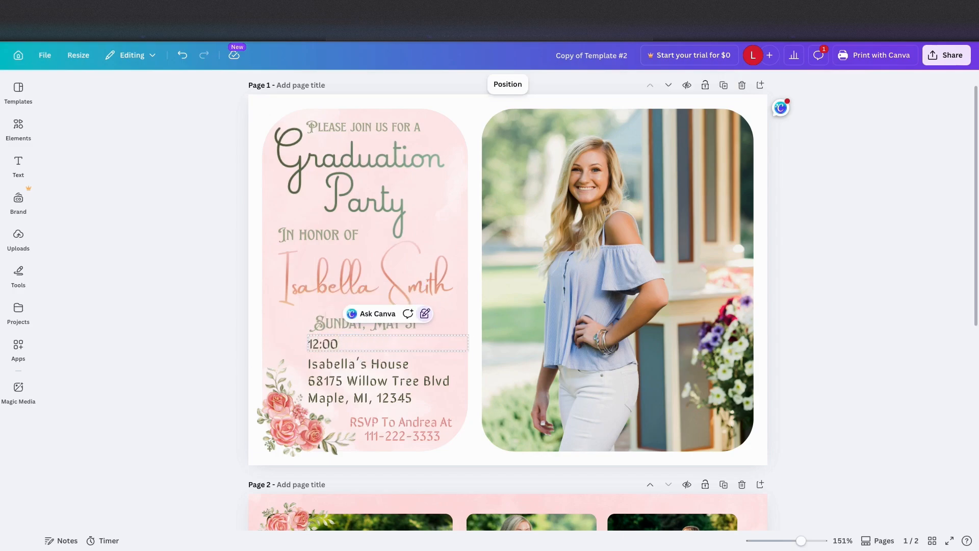
{"action": "type", "text": "-7:00"}
- Replace the host's first name in the location line and enter a new street address on the line below
{"action": "left_click", "coordinate": [367, 364]}
{"action": "left_click", "coordinate": [367, 364]}
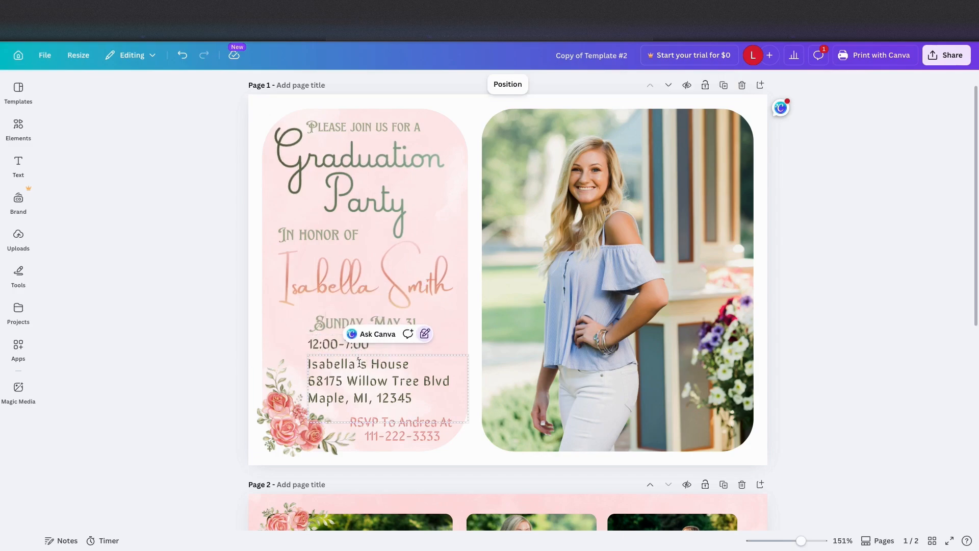
{"action": "left_click_drag", "start_coordinate": [367, 364], "coordinate": [308, 365]}
{"action": "type", "text": "Emily's"}
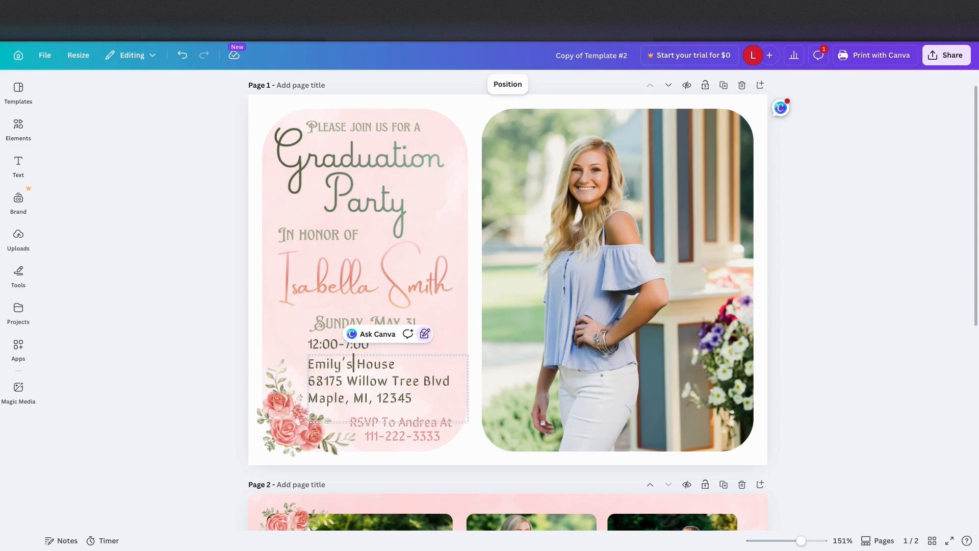
{"action": "left_click", "coordinate": [347, 381]}
{"action": "triple_click", "coordinate": [350, 382]}
{"action": "type", "text": "Maple Tree"}
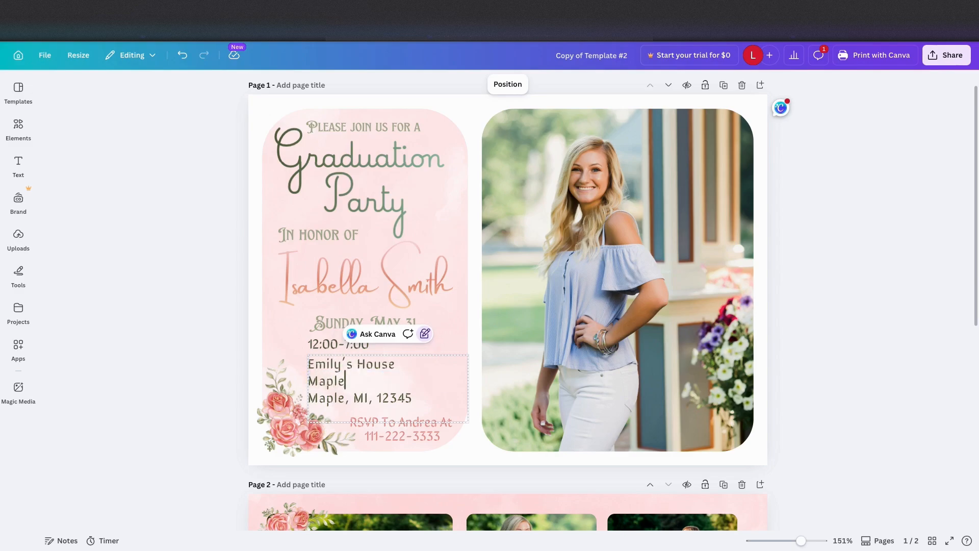
{"action": "type", "text": " Lane"}
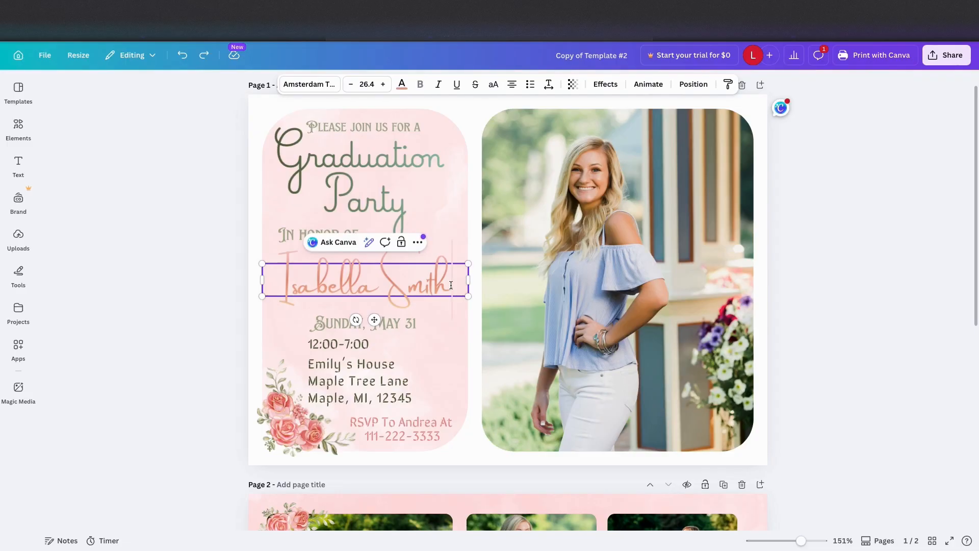
- Replace the honoree's name in the script text with a different full name
{"action": "key", "text": "BackSpace"}
{"action": "key", "text": "BackSpace"}
{"action": "key", "text": "BackSpace"}
{"action": "key", "text": "BackSpace"}
{"action": "key", "text": "BackSpace"}
{"action": "key", "text": "BackSpace"}
{"action": "key", "text": "BackSpace"}
{"action": "key", "text": "BackSpace"}
{"action": "key", "text": "BackSpace"}
{"action": "key", "text": "BackSpace"}
{"action": "key", "text": "BackSpace"}
{"action": "key", "text": "BackSpace"}
{"action": "key", "text": "BackSpace"}
{"action": "key", "text": "BackSpace"}
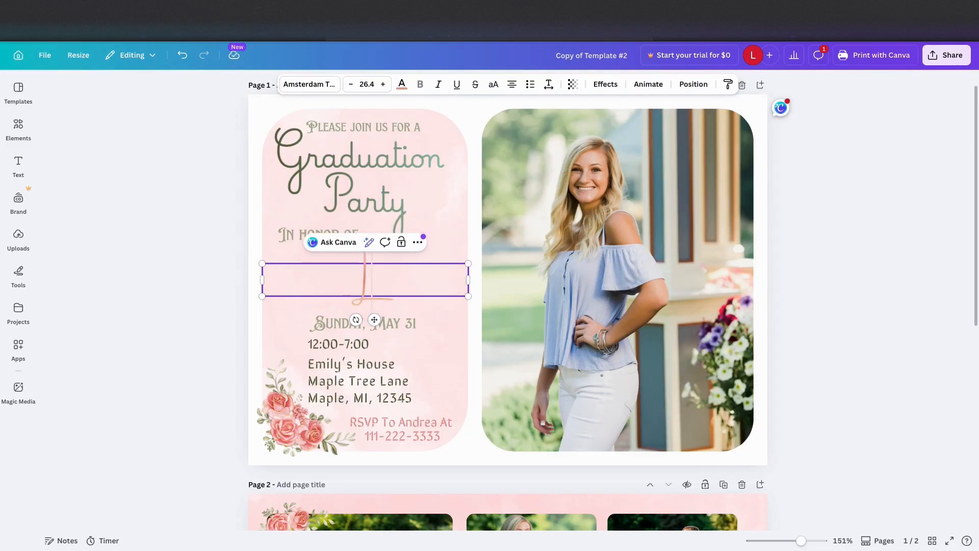
{"action": "type", "text": "Lillian Miller"}
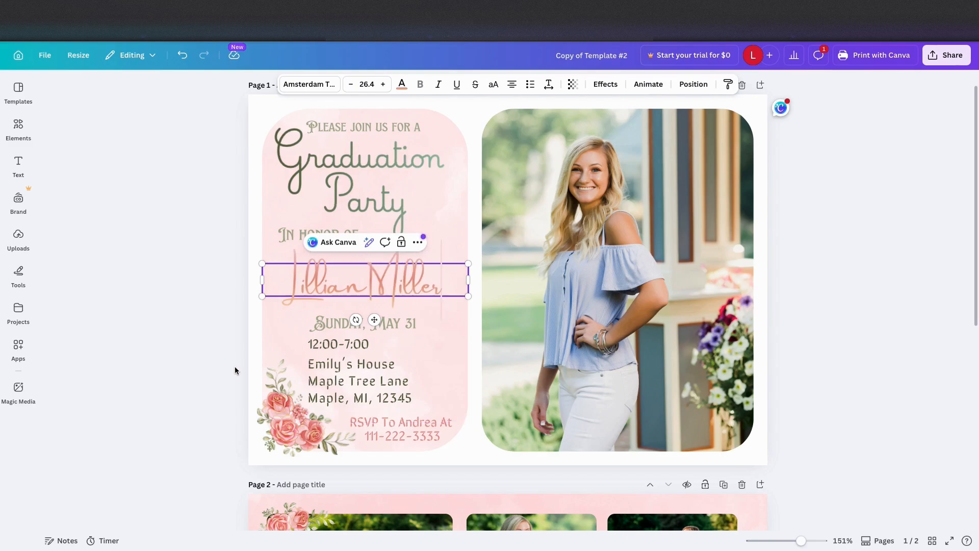
{"action": "left_click", "coordinate": [235, 366]}
- Overwrite the honoree's name with a longer full name in the same text box
{"action": "left_click", "coordinate": [442, 277]}
{"action": "left_click", "coordinate": [443, 277]}
{"action": "left_click_drag", "start_coordinate": [442, 277], "coordinate": [284, 281]}
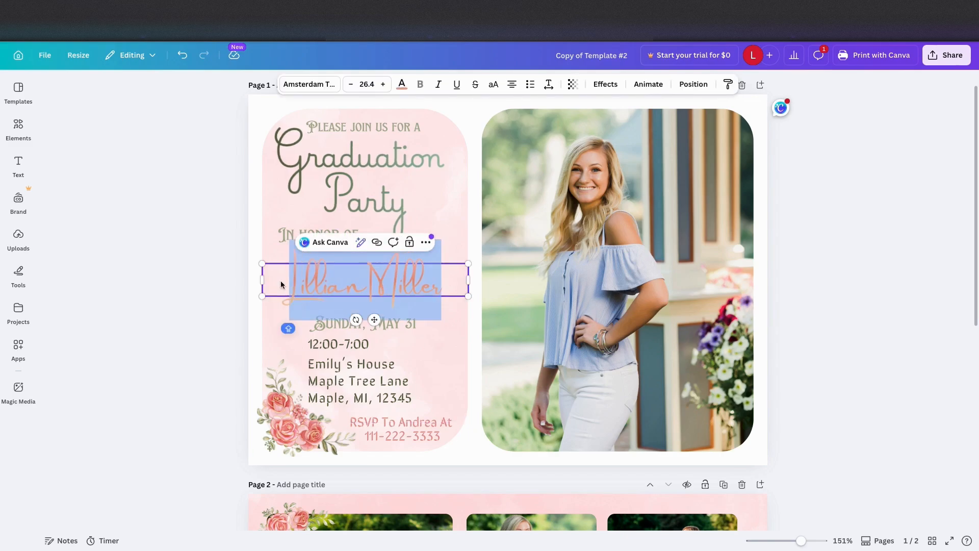
{"action": "type", "text": "Samantha Smith"}
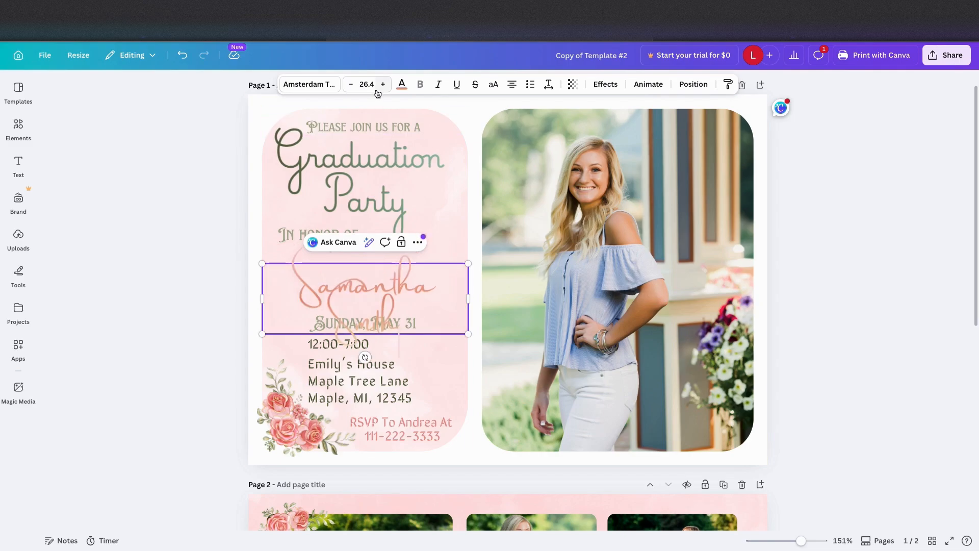
- Reduce the honoree name's font size to 24.4 and move its text box slightly down
{"action": "left_click", "coordinate": [351, 84]}
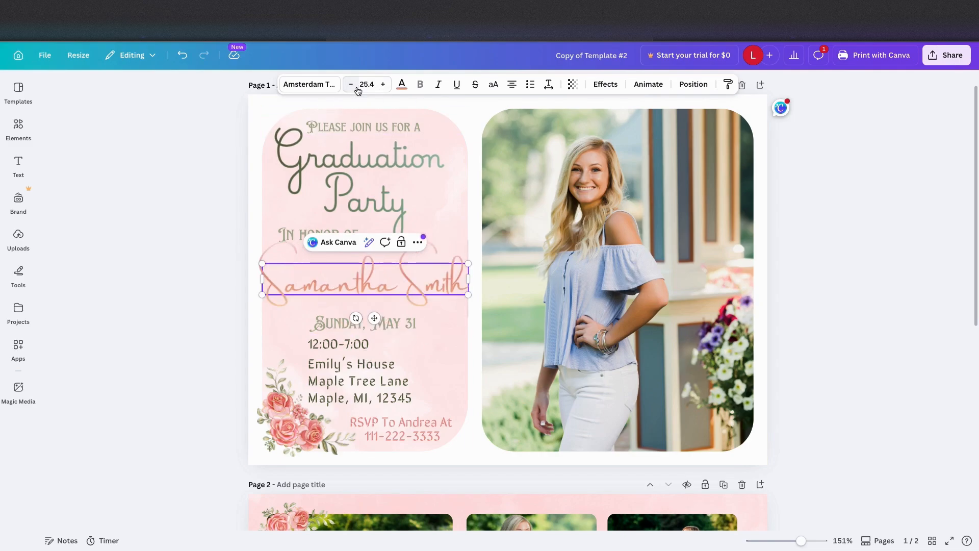
{"action": "left_click", "coordinate": [357, 88]}
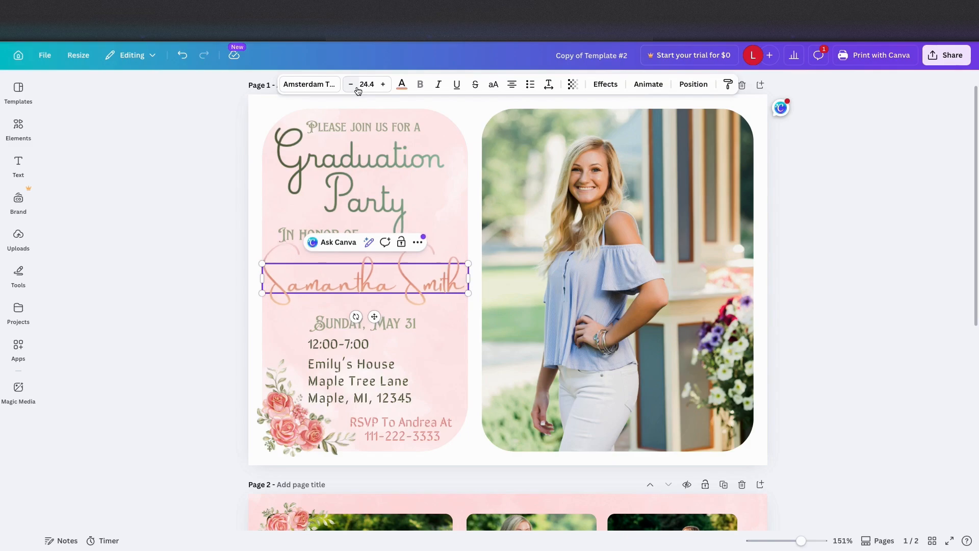
{"action": "left_click", "coordinate": [225, 277]}
{"action": "left_click", "coordinate": [354, 273]}
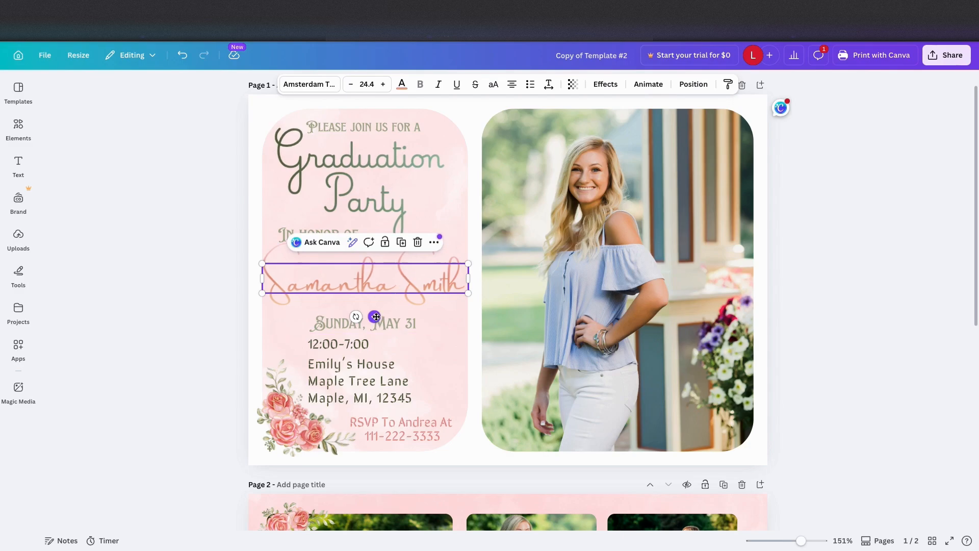
{"action": "left_click_drag", "start_coordinate": [377, 321], "coordinate": [377, 323]}
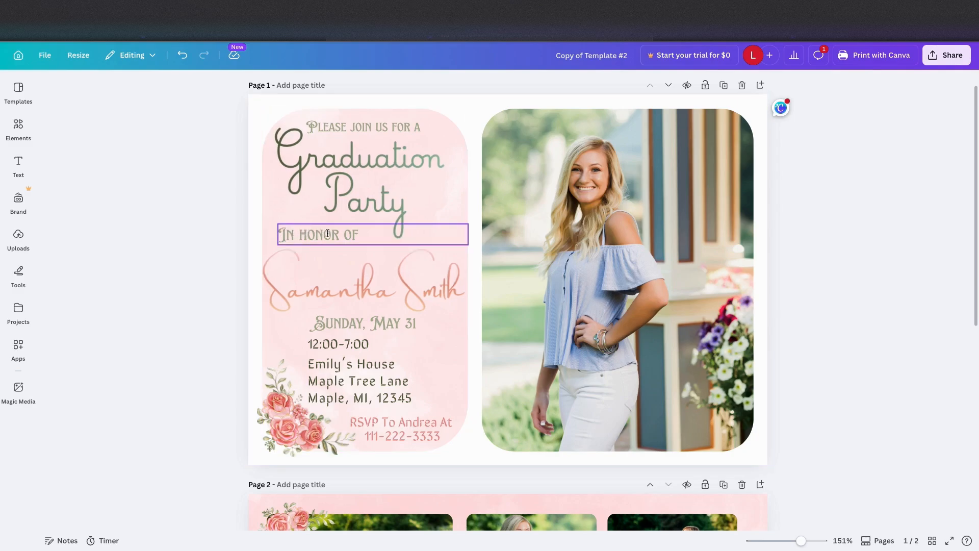
- Reduce the font size of the "In honor of" line to 14.3
{"action": "left_click", "coordinate": [365, 236]}
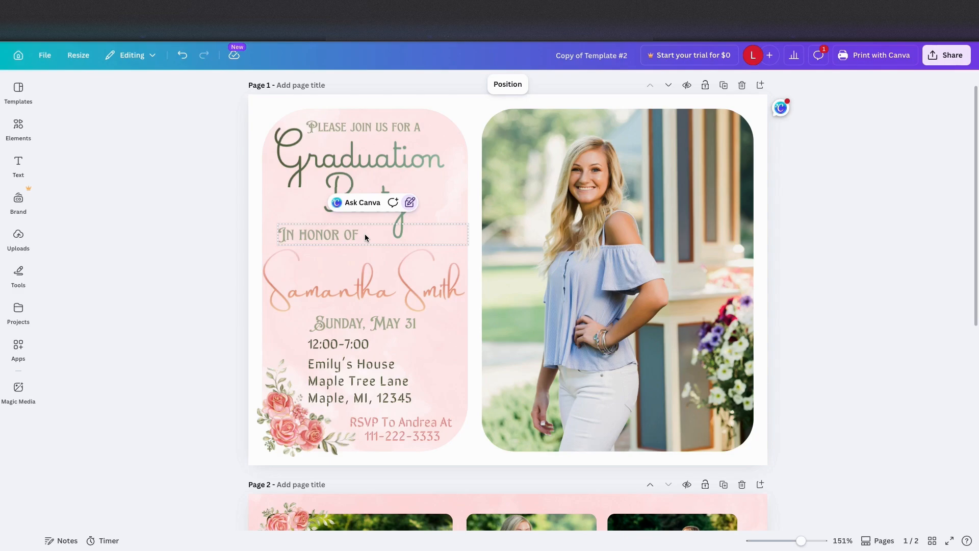
{"action": "left_click", "coordinate": [410, 204]}
{"action": "left_click", "coordinate": [410, 203]}
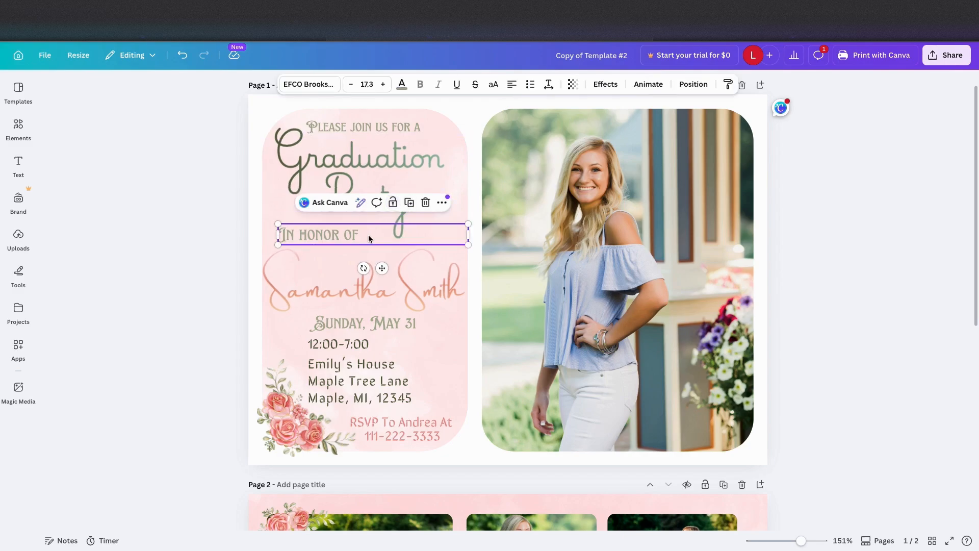
{"action": "left_click", "coordinate": [351, 84]}
{"action": "left_click", "coordinate": [352, 85]}
{"action": "left_click", "coordinate": [352, 84]}
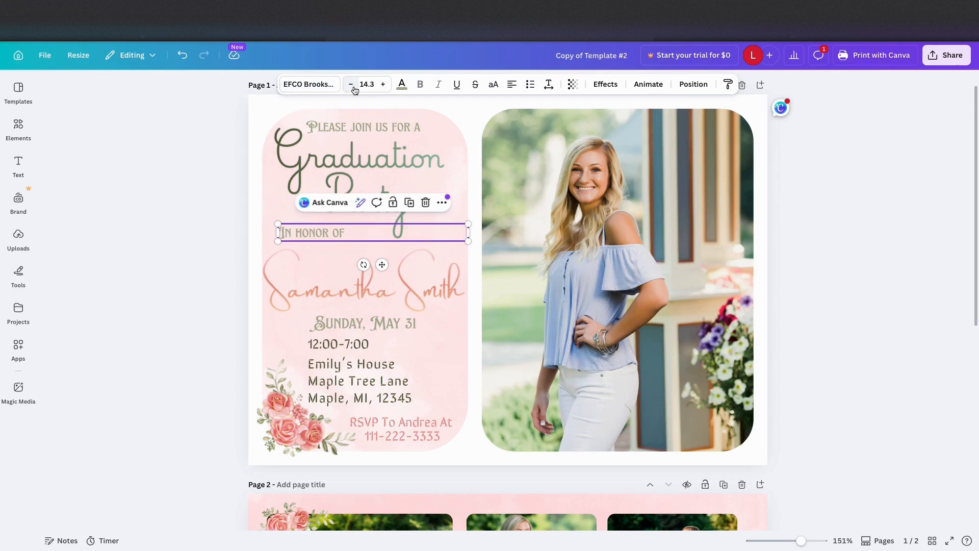
- Try the Marelle and Sirin Stencil document fonts on the "In honor of" line and settle on Amsterdam Two
{"action": "left_click", "coordinate": [317, 86]}
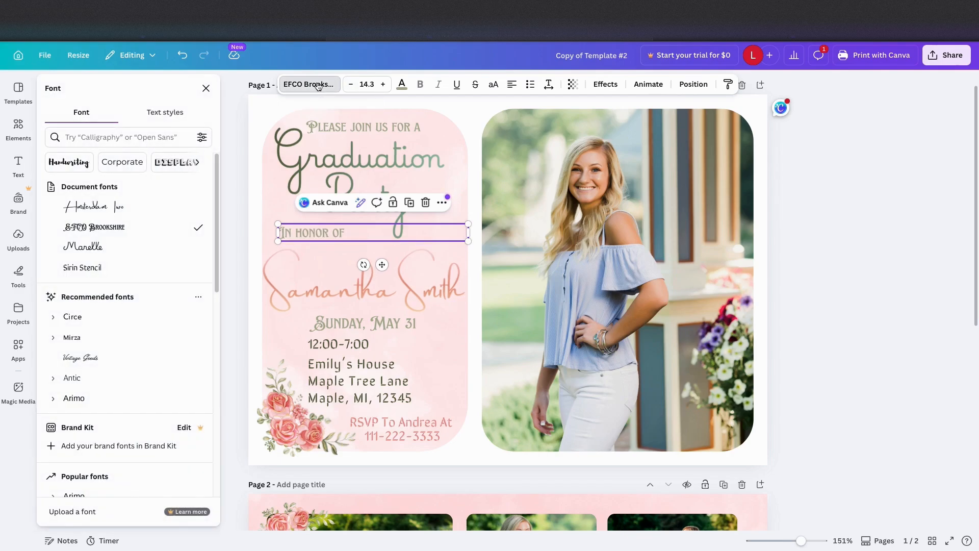
{"action": "left_click", "coordinate": [143, 247]}
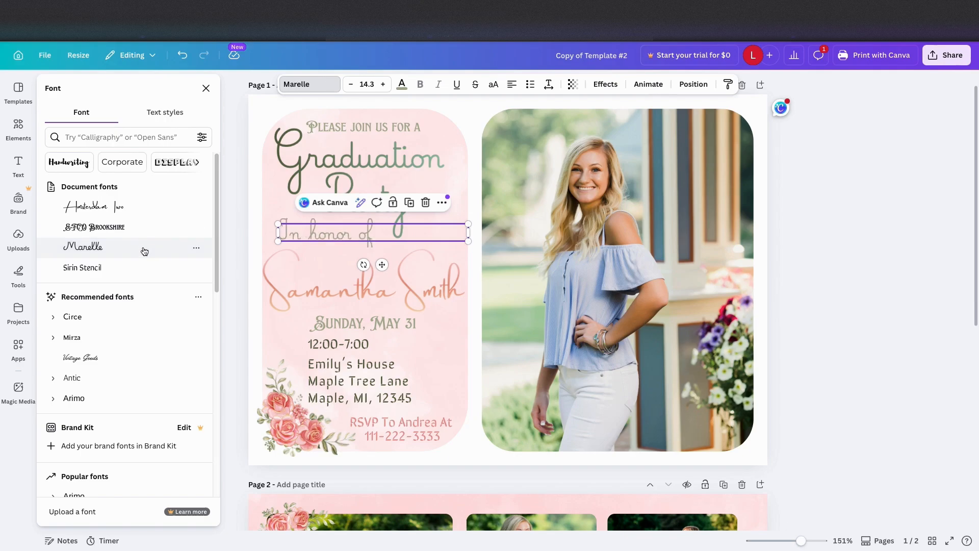
{"action": "left_click", "coordinate": [139, 270]}
{"action": "left_click", "coordinate": [117, 206]}
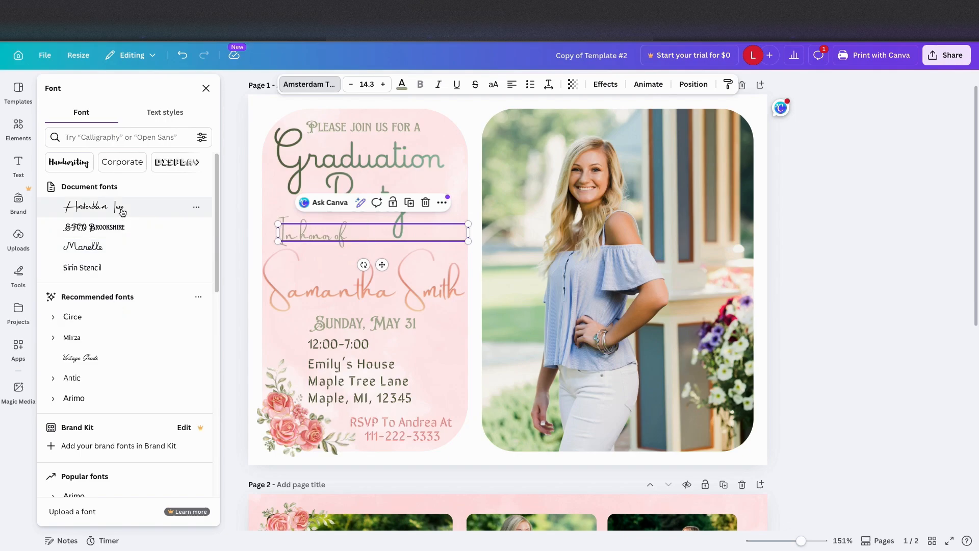
{"action": "left_click", "coordinate": [231, 247]}
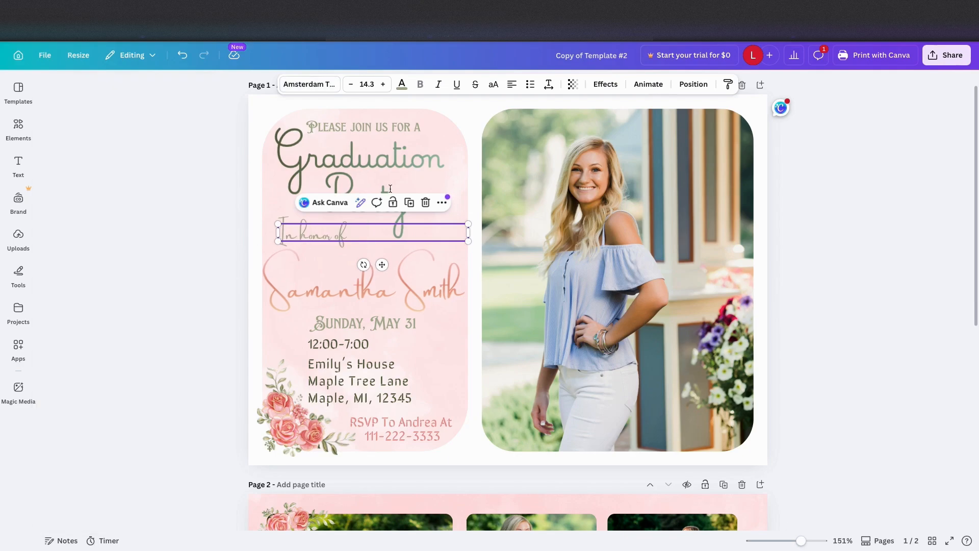
- Increase the letter spacing of the "In honor of" line and deselect it
{"action": "left_click", "coordinate": [549, 84]}
{"action": "left_click_drag", "start_coordinate": [512, 126], "coordinate": [529, 132]}
{"action": "left_click", "coordinate": [211, 202]}
{"action": "left_click", "coordinate": [207, 243]}
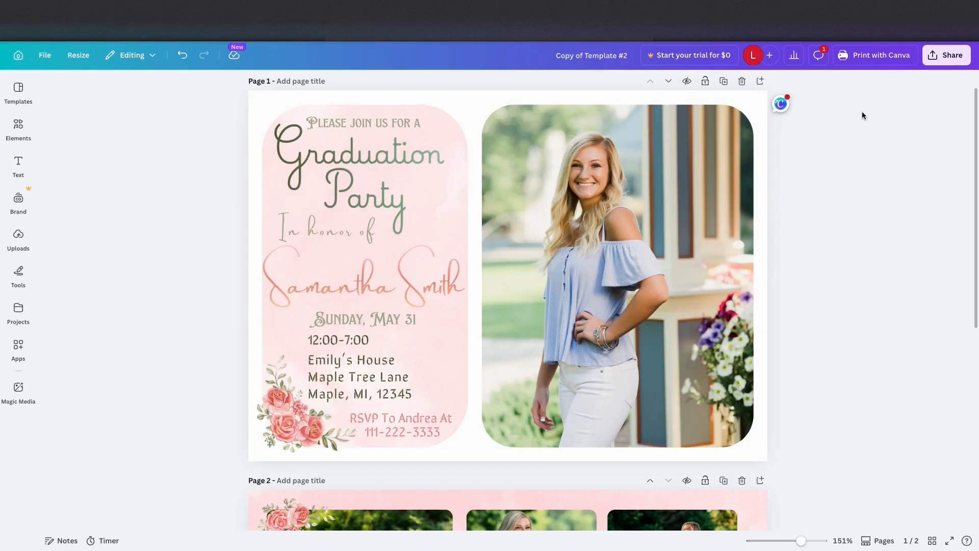
- Open the invitation printing options and review the paper types, finishes, corner styles and quantity
{"action": "left_click", "coordinate": [888, 62]}
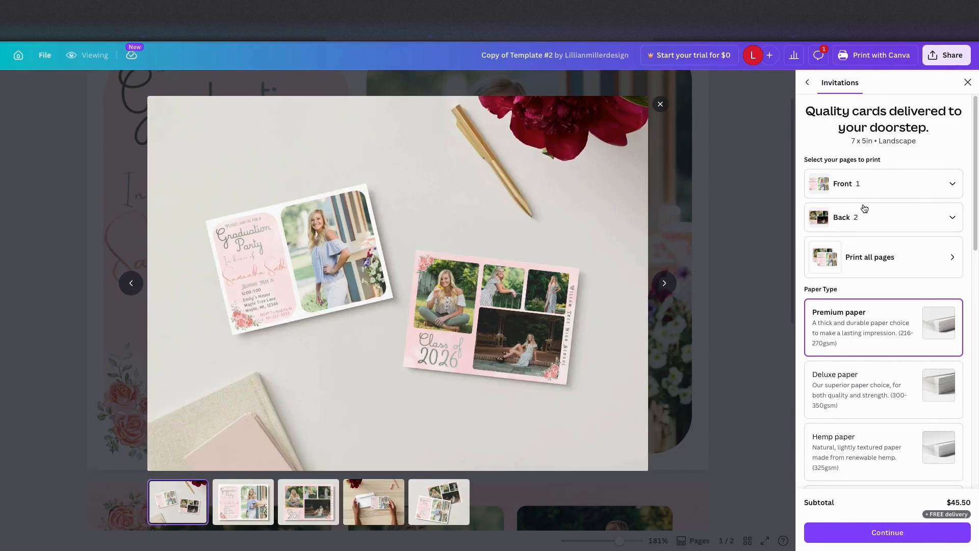
{"action": "scroll", "coordinate": [860, 280], "scroll_direction": "down", "scroll_amount": 2}
{"action": "scroll", "coordinate": [860, 280], "scroll_direction": "down", "scroll_amount": 5}
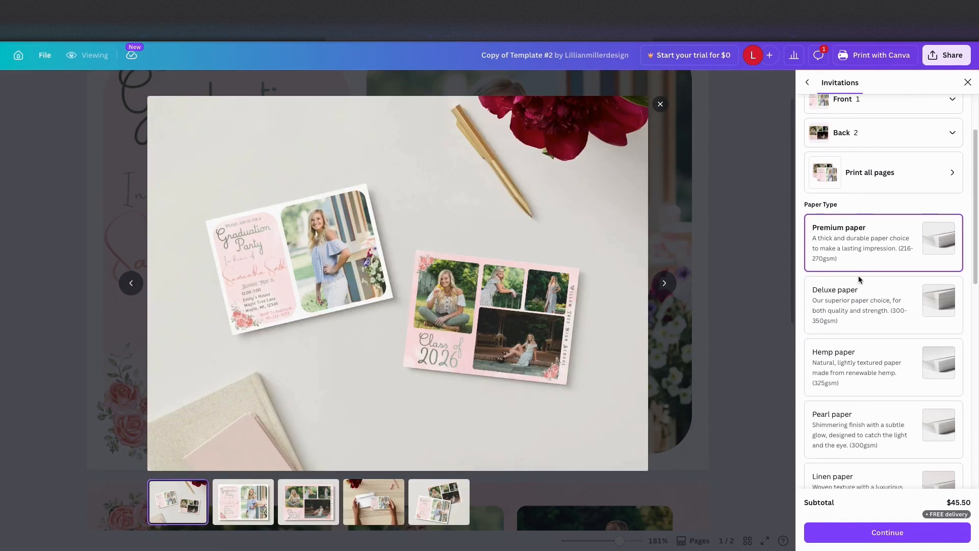
{"action": "scroll", "coordinate": [860, 280], "scroll_direction": "down", "scroll_amount": 7}
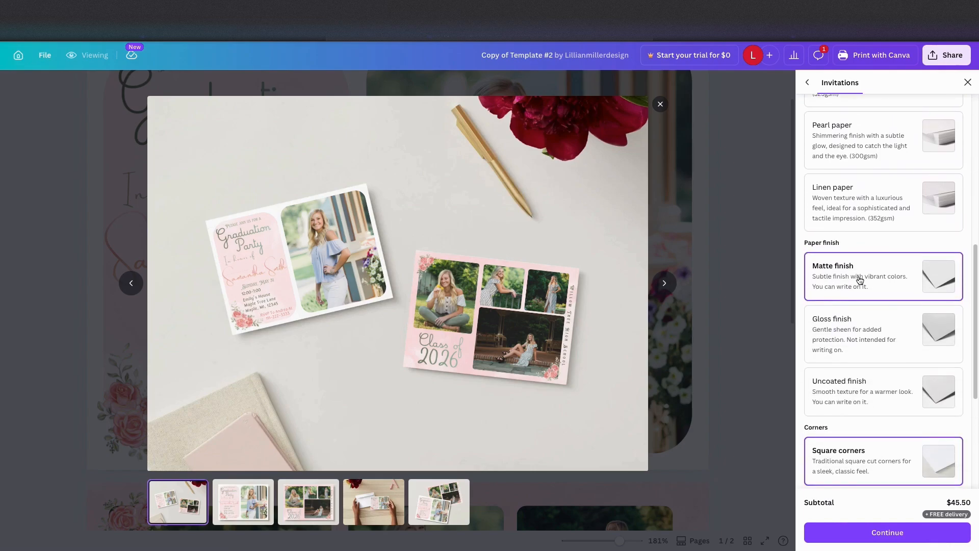
{"action": "scroll", "coordinate": [860, 280], "scroll_direction": "down", "scroll_amount": 1}
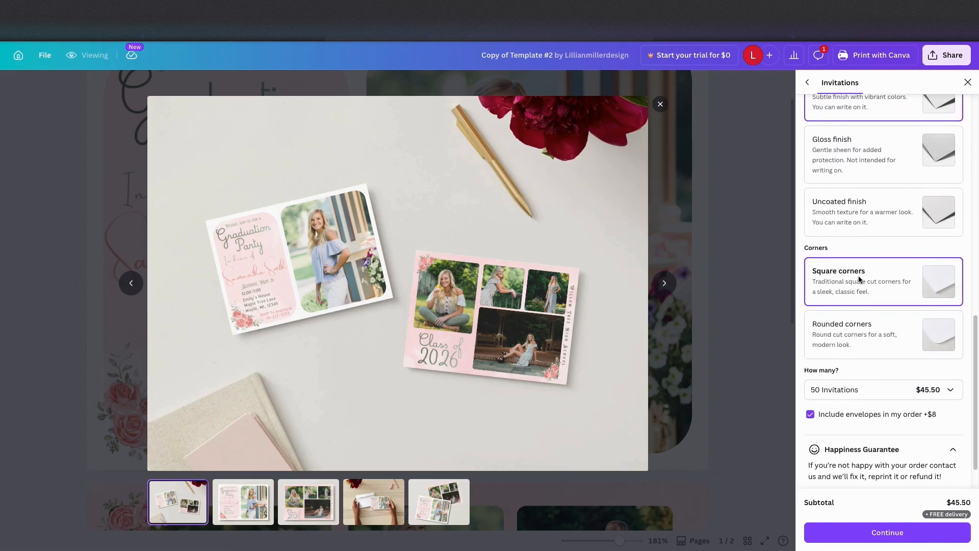
- Choose rounded corners for the printed invitations and preview the front, back and envelope mockups
{"action": "left_click", "coordinate": [861, 338]}
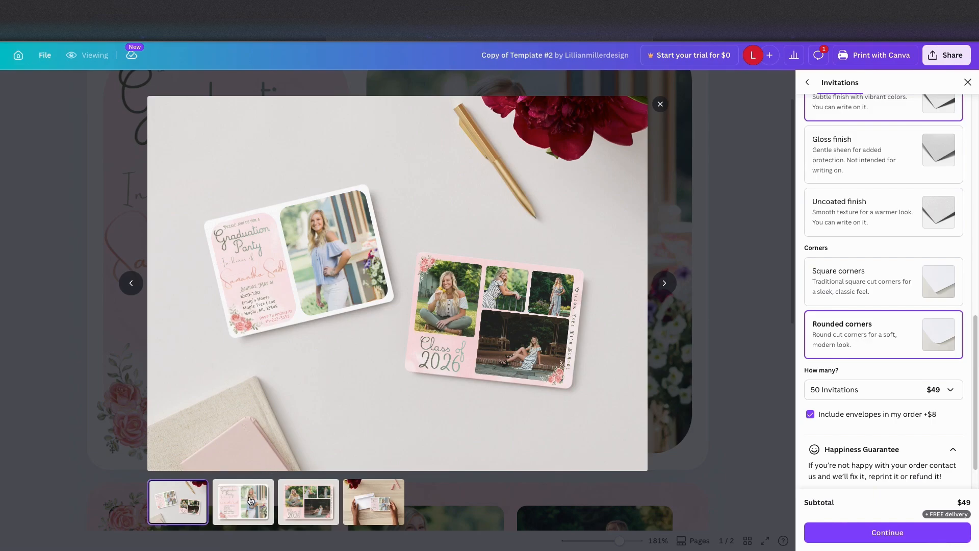
{"action": "left_click", "coordinate": [250, 500]}
{"action": "left_click", "coordinate": [329, 499]}
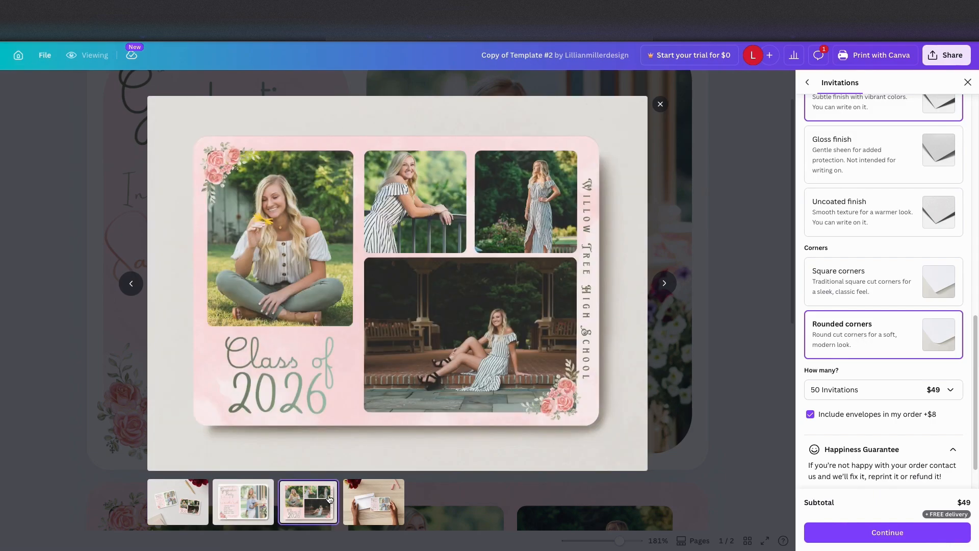
{"action": "left_click", "coordinate": [380, 495]}
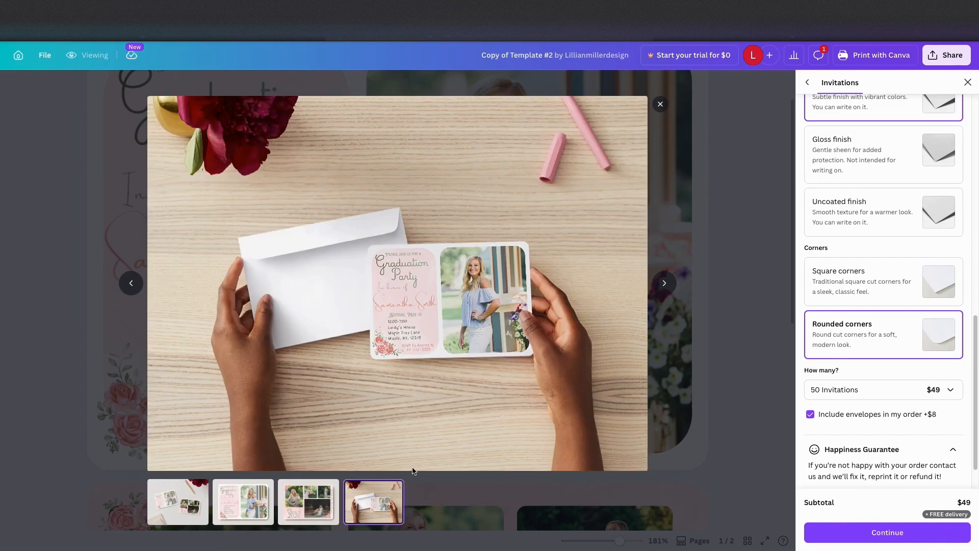
- Continue with the print order for 50 rounded-corner invitations with envelopes, and close the print product catalog
{"action": "left_click", "coordinate": [931, 533]}
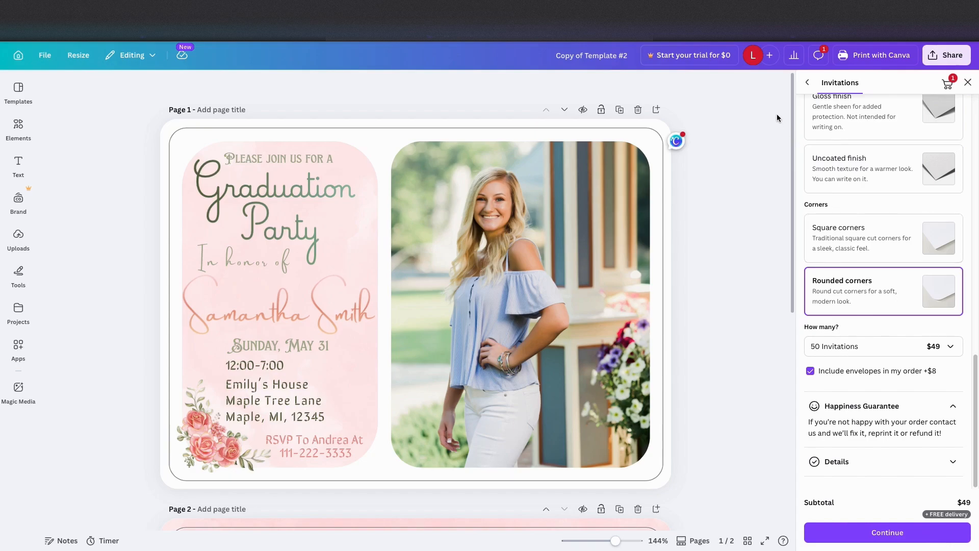
{"action": "left_click", "coordinate": [806, 85]}
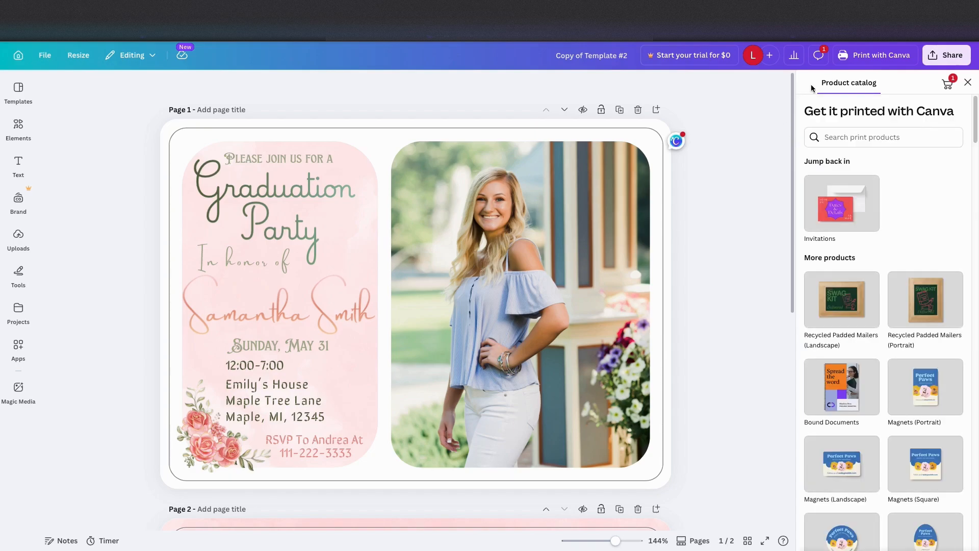
{"action": "left_click", "coordinate": [968, 83]}
- Download pages 1-2 of the invitation as PNG at size 1, after checking the available file types
{"action": "left_click", "coordinate": [949, 61]}
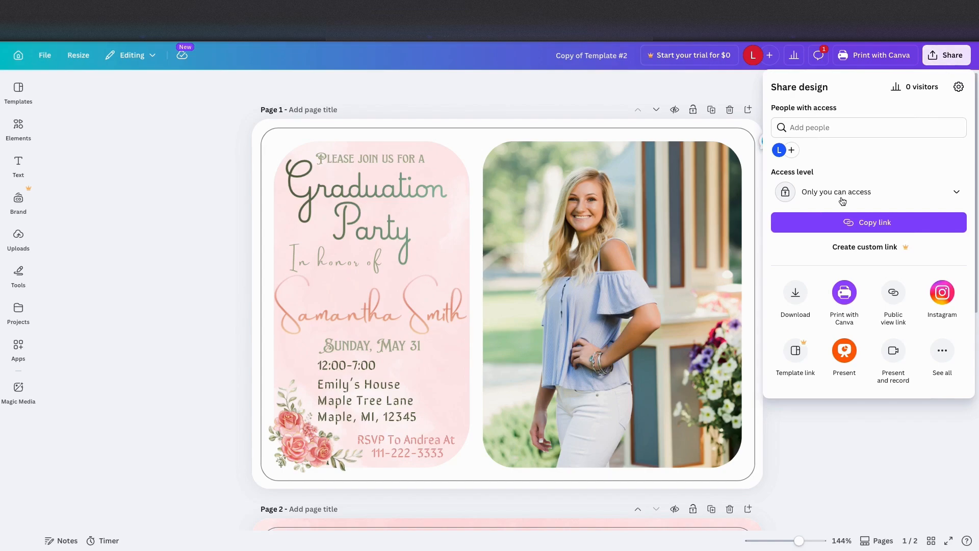
{"action": "left_click", "coordinate": [798, 297]}
{"action": "left_click", "coordinate": [855, 133]}
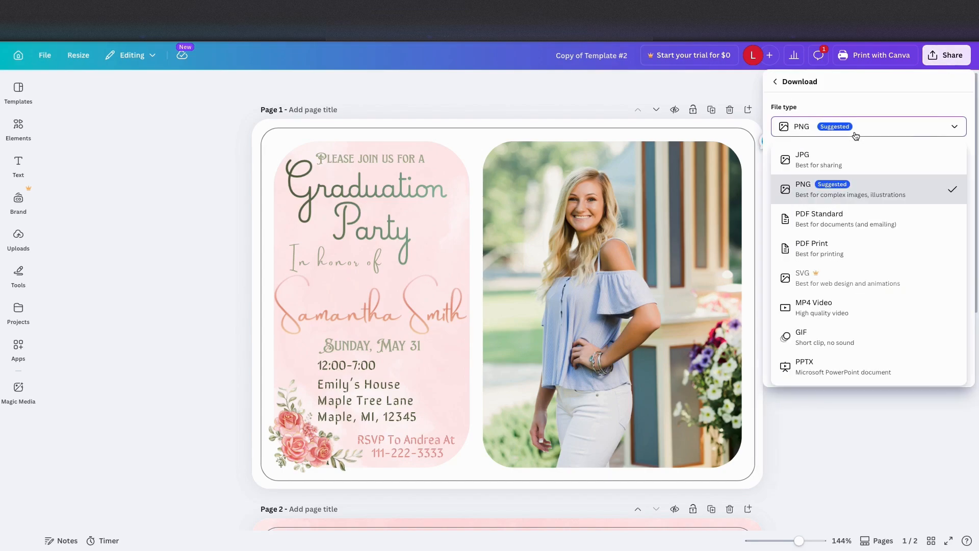
{"action": "left_click", "coordinate": [855, 135]}
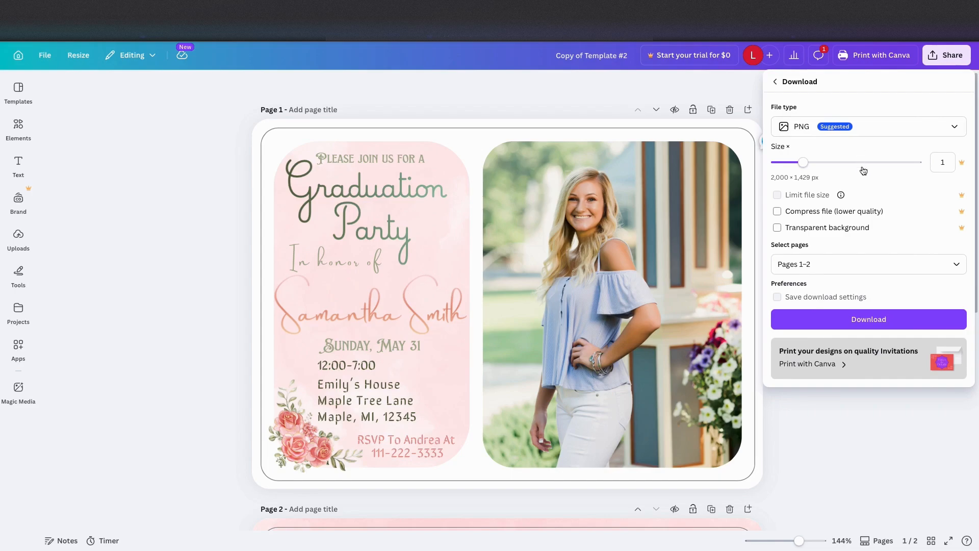
{"action": "left_click", "coordinate": [884, 321]}
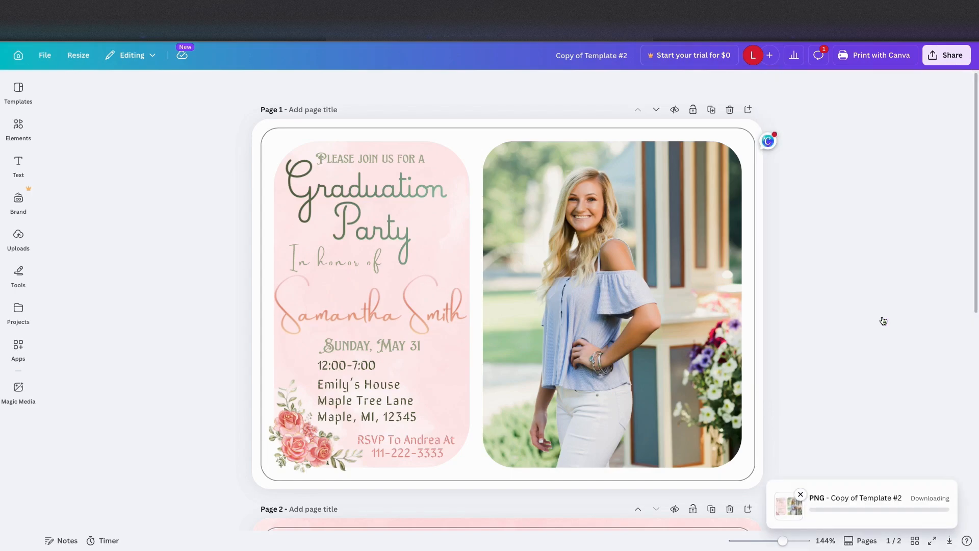